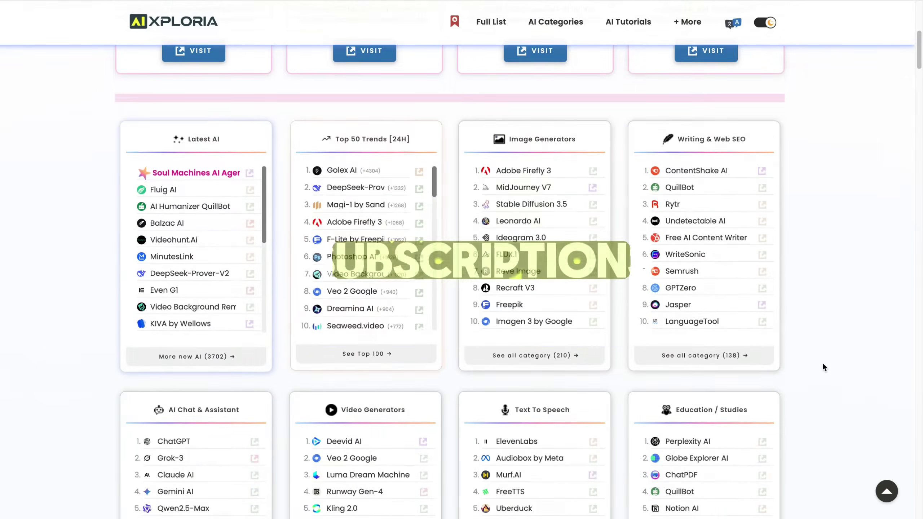
# - Scroll down through the AI Xploria category listings
pyautogui.scroll(-10, 822, 362)
pyautogui.scroll(-10, 822, 363)
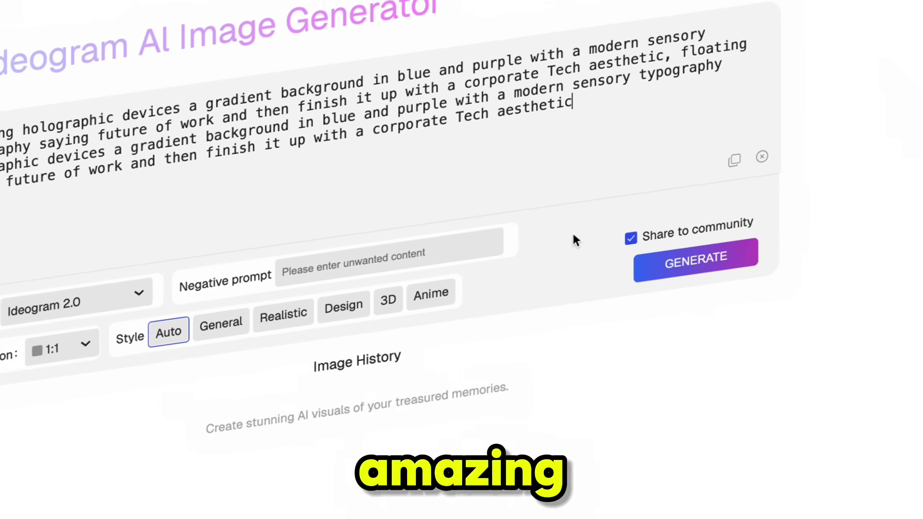
# - Generate the future-of-work Ideogram poster at 16:9, then scroll the popular model cards
pyautogui.click(62, 347)
pyautogui.click(98, 403)
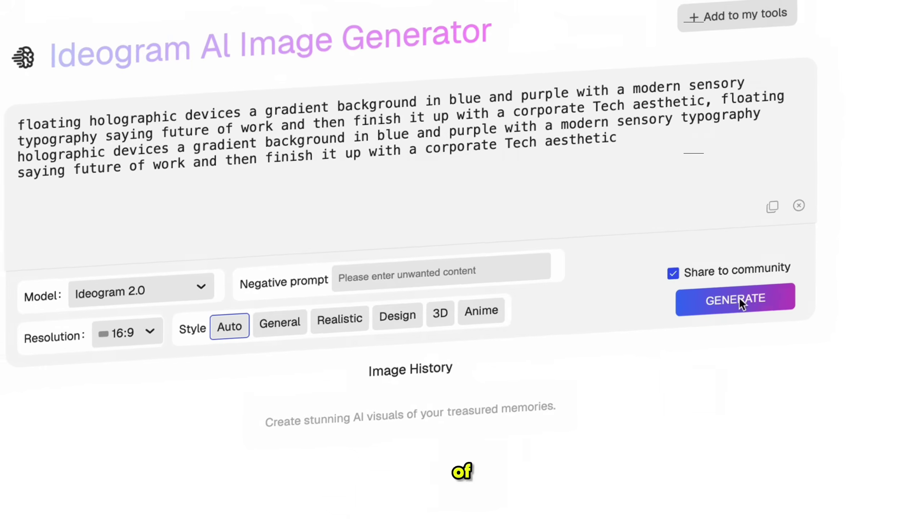
pyautogui.click(739, 298)
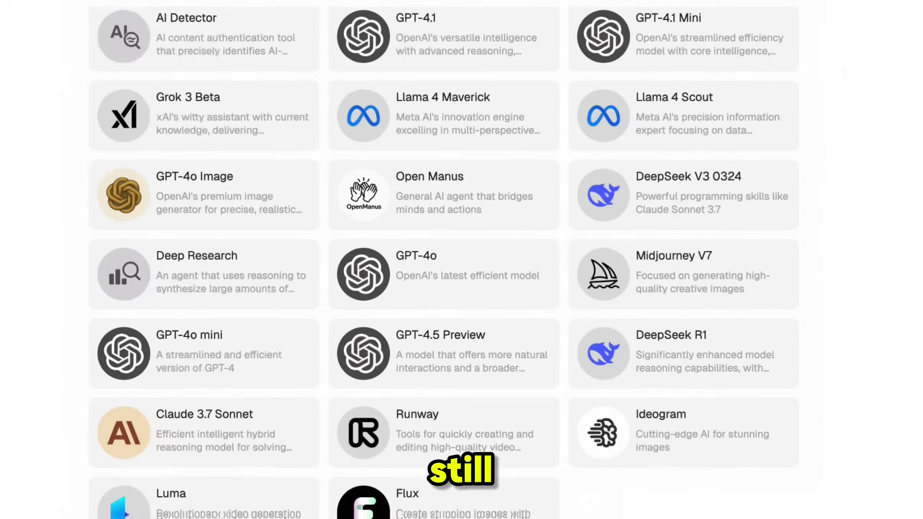
pyautogui.scroll(-8, 462, 260)
pyautogui.scroll(-15, 461, 259)
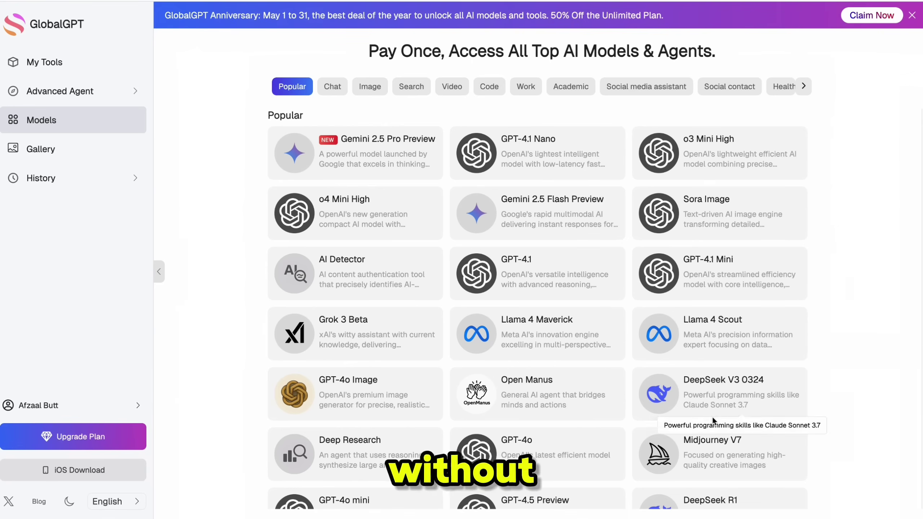
# - Filter Models to Chat and browse models like Phi 4, Qwen3 32B and Claude 3.7 Sonnet
pyautogui.scroll(-4, 712, 417)
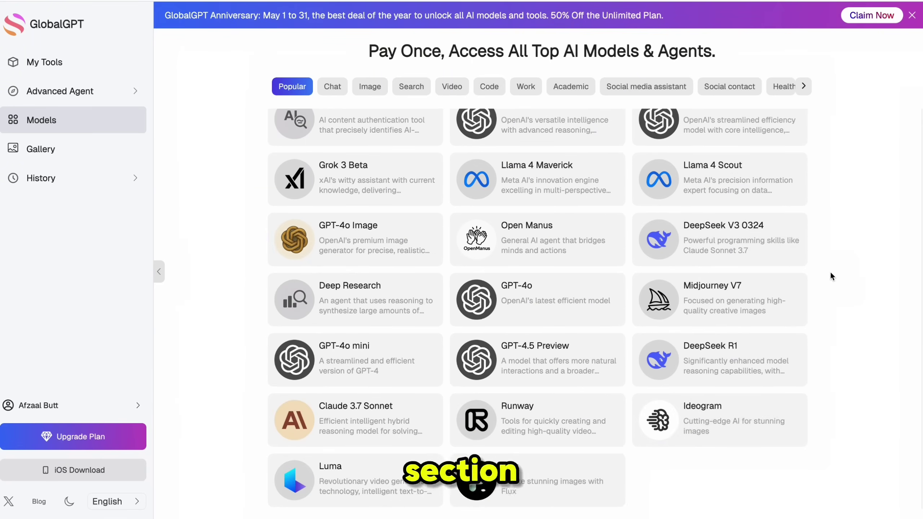
pyautogui.click(337, 85)
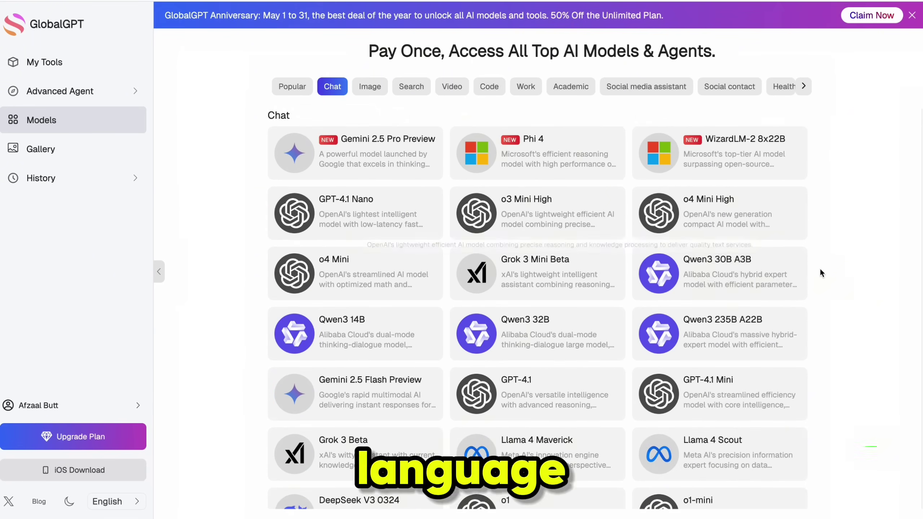
pyautogui.scroll(-5, 819, 268)
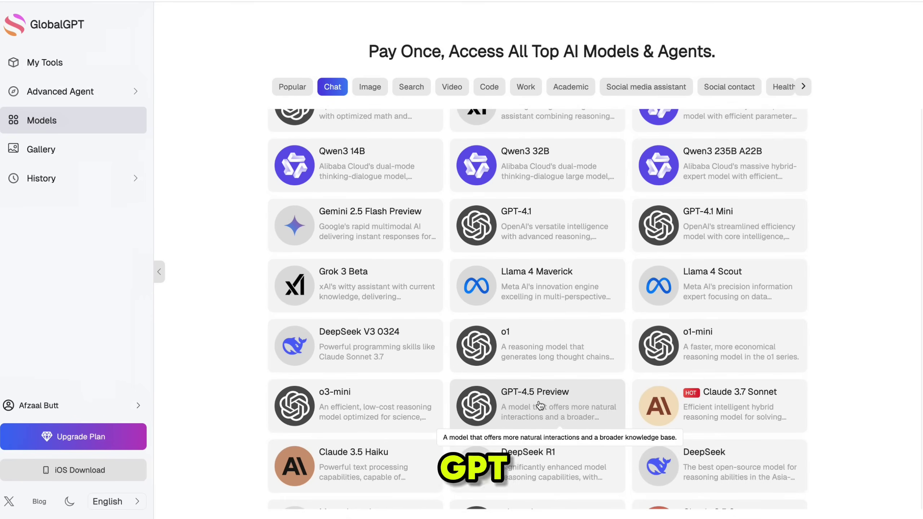
pyautogui.scroll(-3, 540, 404)
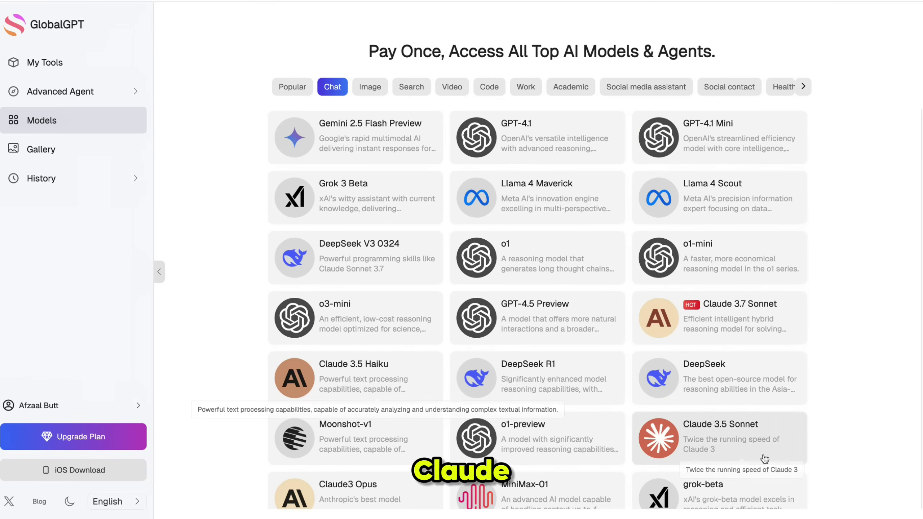
pyautogui.scroll(4, 347, 284)
pyautogui.scroll(4, 347, 284)
pyautogui.scroll(-20, 756, 451)
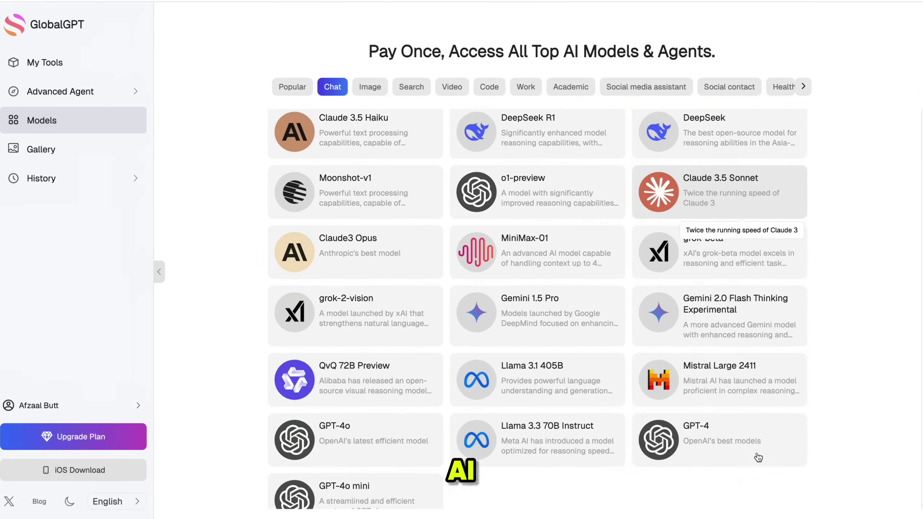
pyautogui.scroll(15, 756, 451)
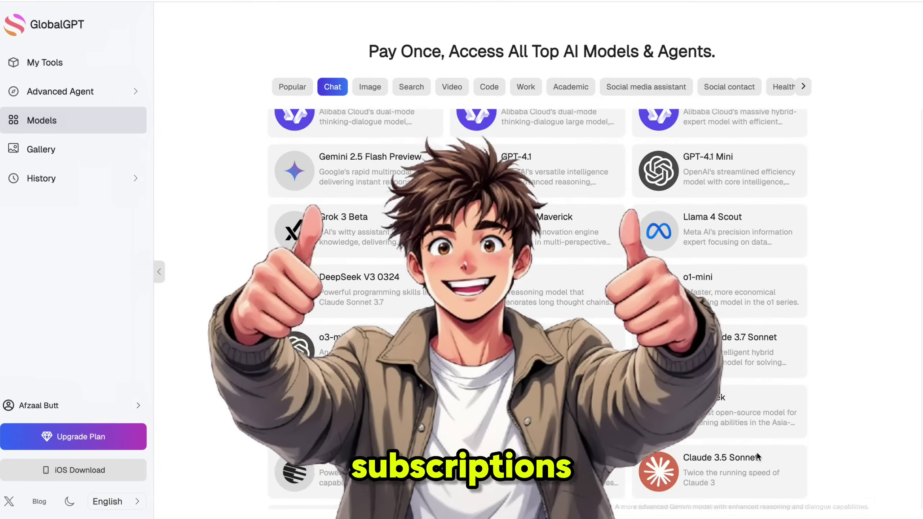
pyautogui.scroll(-4, 756, 451)
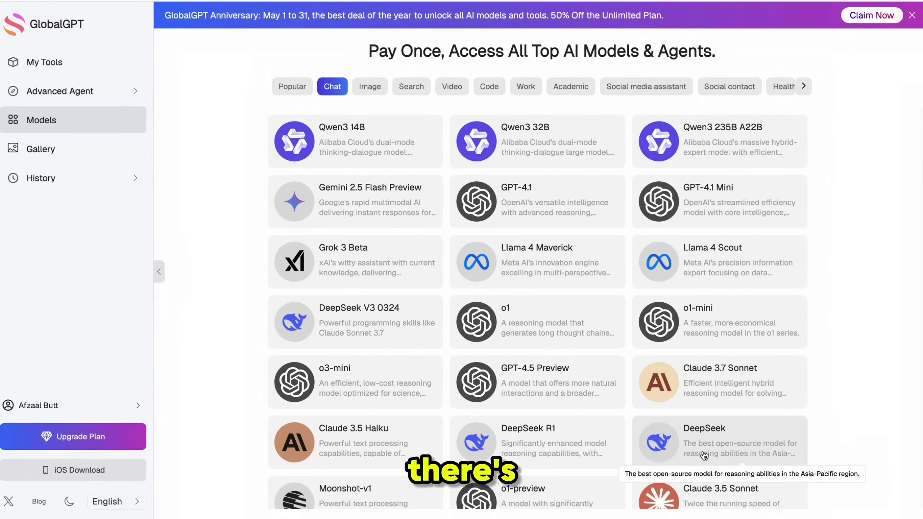
# - View the DeepSeek chat's Python Super Mario script, then return to the Models list
pyautogui.click(702, 449)
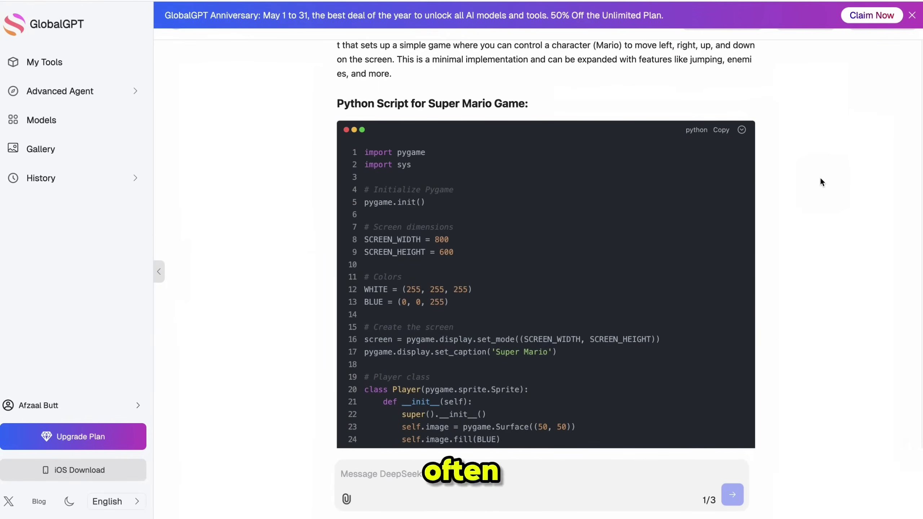
pyautogui.click(140, 116)
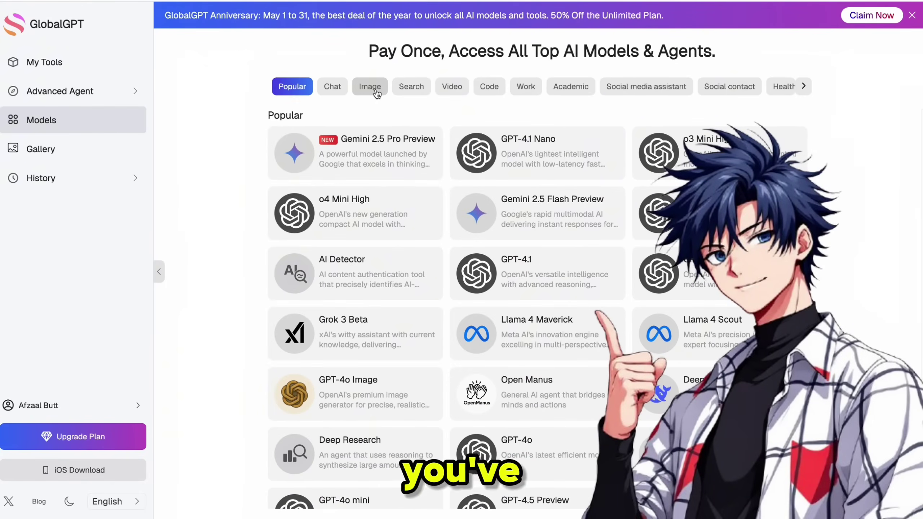
# - Generate the future-of-work poster in Ideogram, then show the Search model category
pyautogui.click(376, 92)
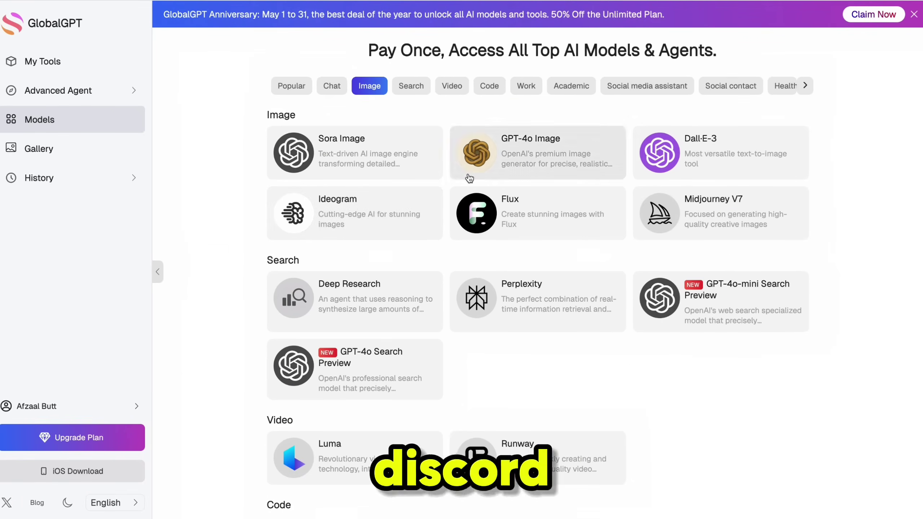
pyautogui.click(418, 219)
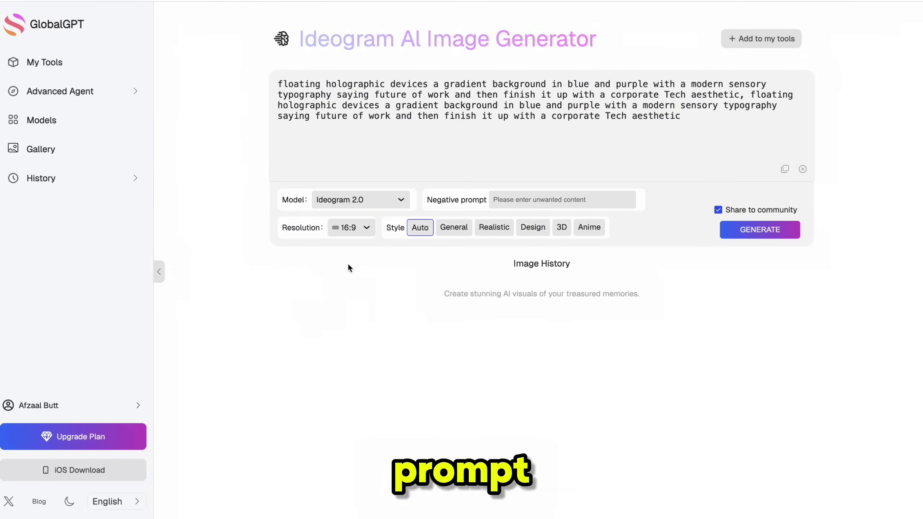
pyautogui.click(761, 229)
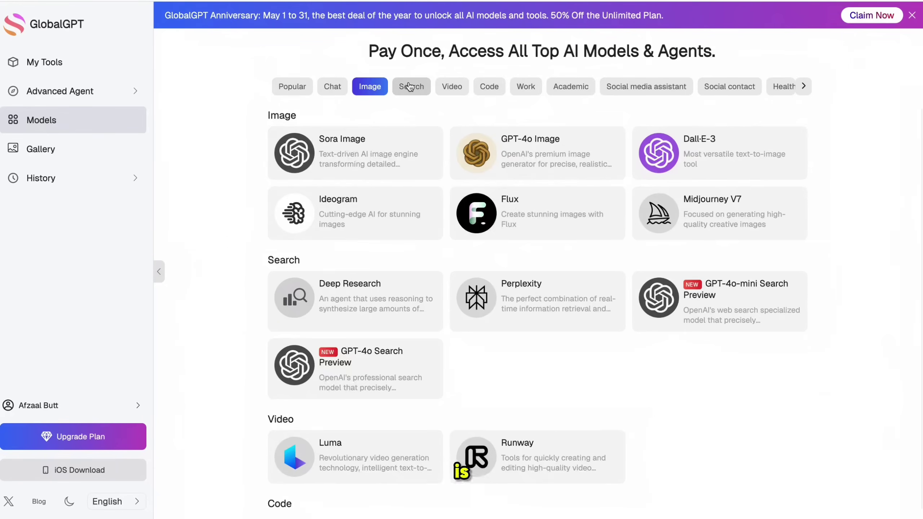
pyautogui.click(410, 87)
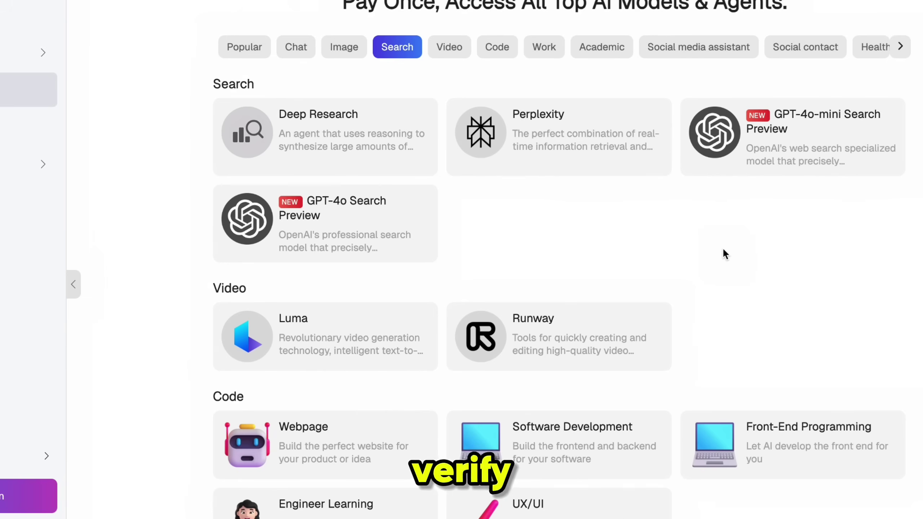
# - Show the Video category of generation models
pyautogui.click(450, 48)
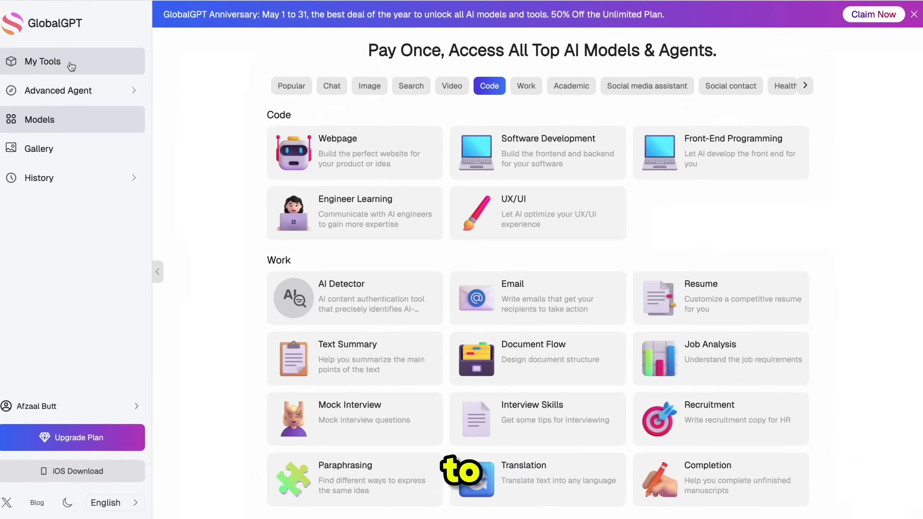
# - Open the Webpage assistant and dismiss the anniversary promo banner
pyautogui.click(355, 157)
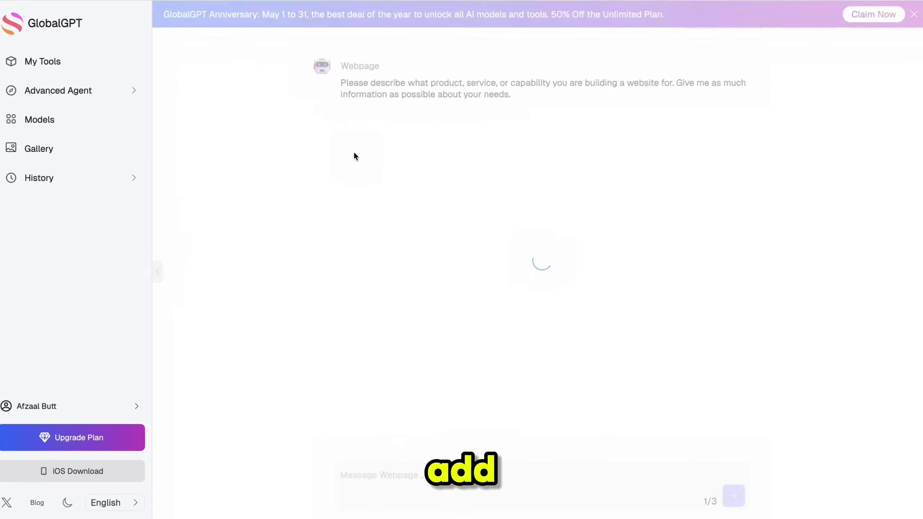
pyautogui.click(913, 15)
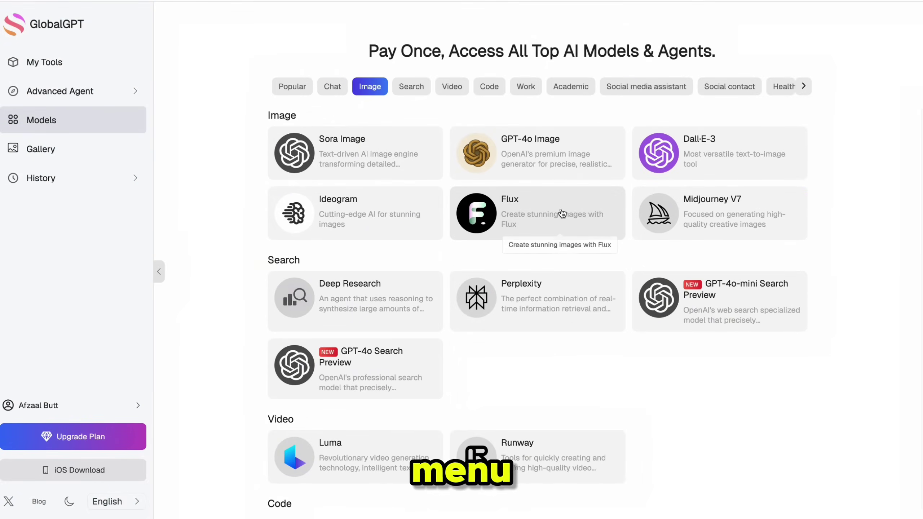
# - Open Flux and paste the serene woman among white cherry blossoms oil-painting prompt
pyautogui.click(549, 215)
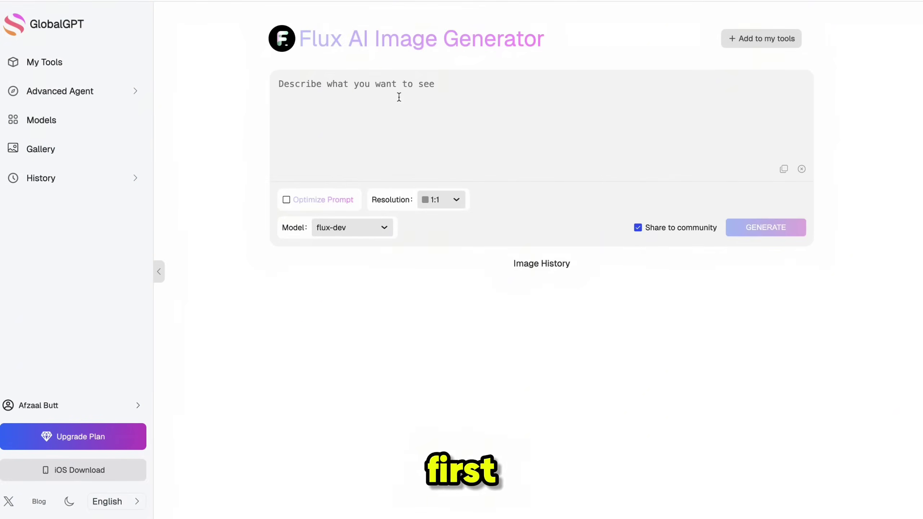
pyautogui.click(320, 108)
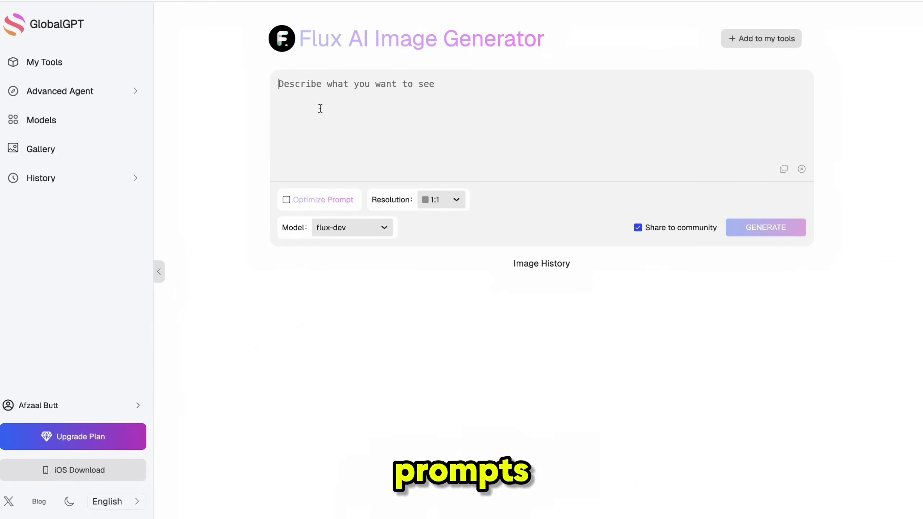
pyautogui.write('beautiful young woman with delicate features and closed eyes, serene expression, surrounded by blooming white cherry blossoms, soft natural lighting, detailed textures, painterly style, harmonious muted colors, realistic oil painting, intricate floral details, calm atmosphere')
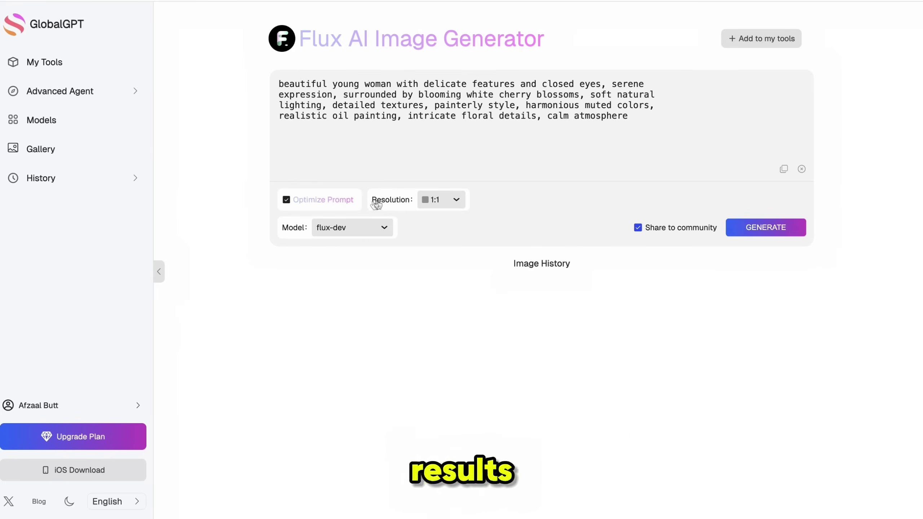
# - Set Flux to 16:9 resolution with the flux-pro-1.1-ultra model
pyautogui.click(457, 201)
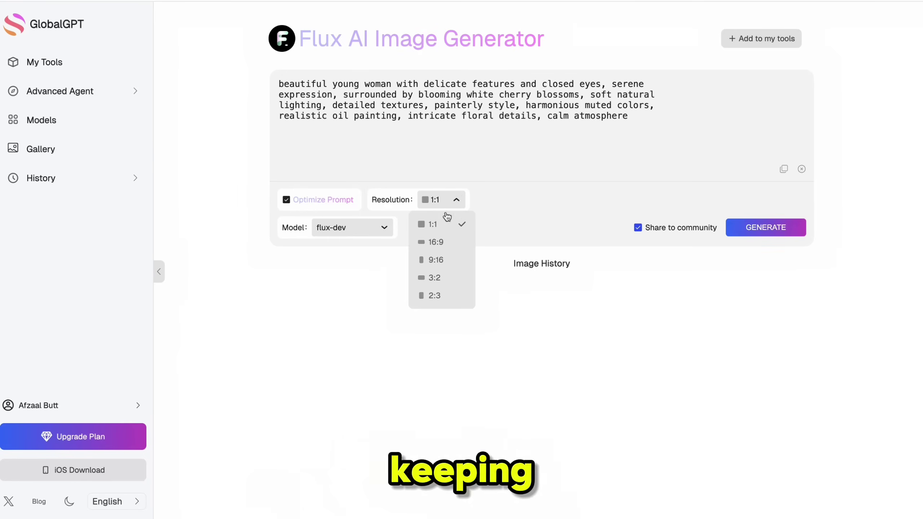
pyautogui.click(443, 242)
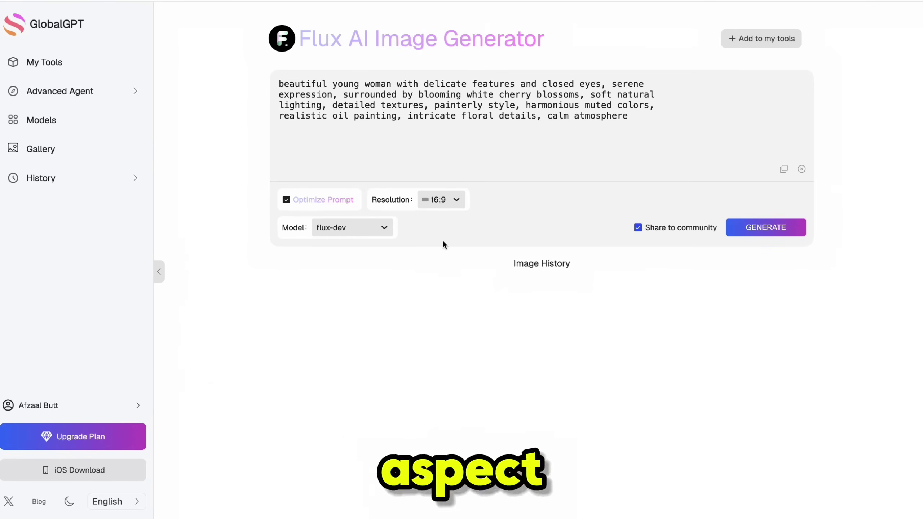
pyautogui.click(380, 228)
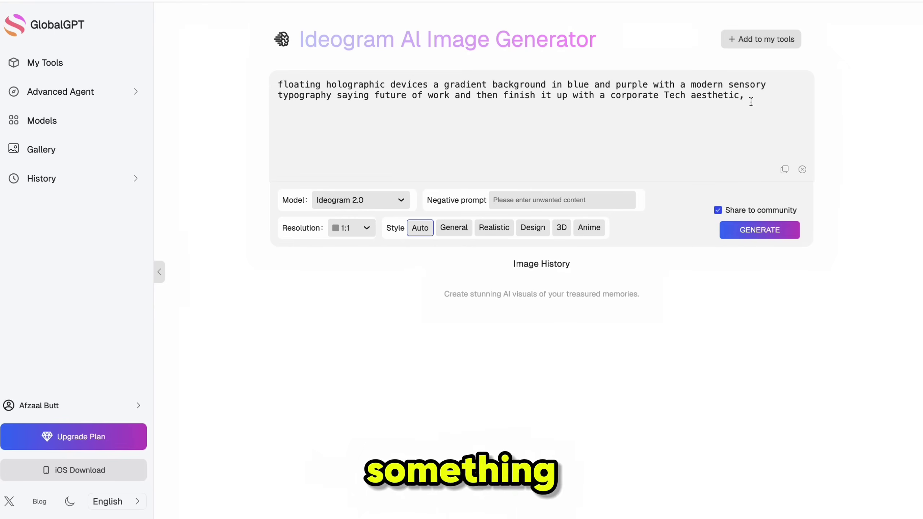
# - Paste the holographic-devices prompt into Ideogram's prompt box
pyautogui.write('floating holographic devices a gradient background in blue and purple with a modern sensory typography saying future of work and then finish it up with a corporate Tech aesthetic')
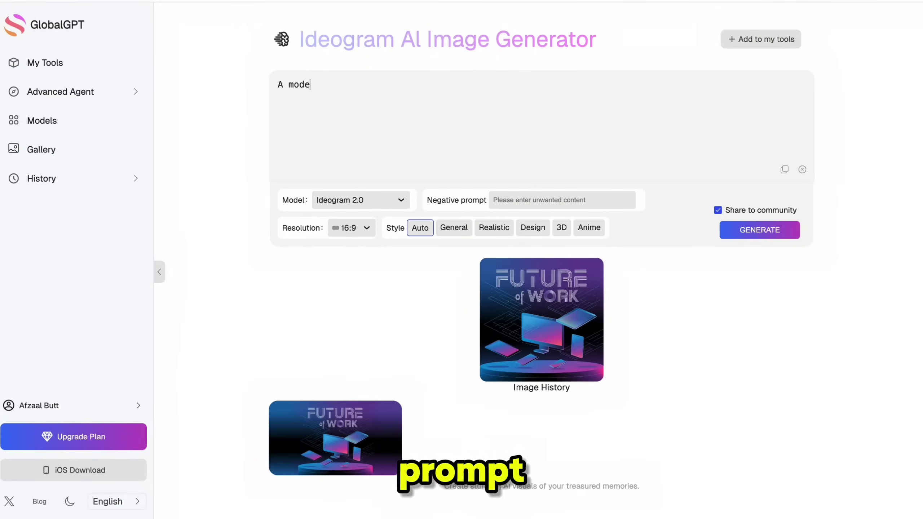
# - Enter an Ideogram prompt for a modern AI knowledge YouTube channel advertisement with bold 'Learn AI' typography
pyautogui.write('nowledge advertisement, Youtube Channel Providing good')
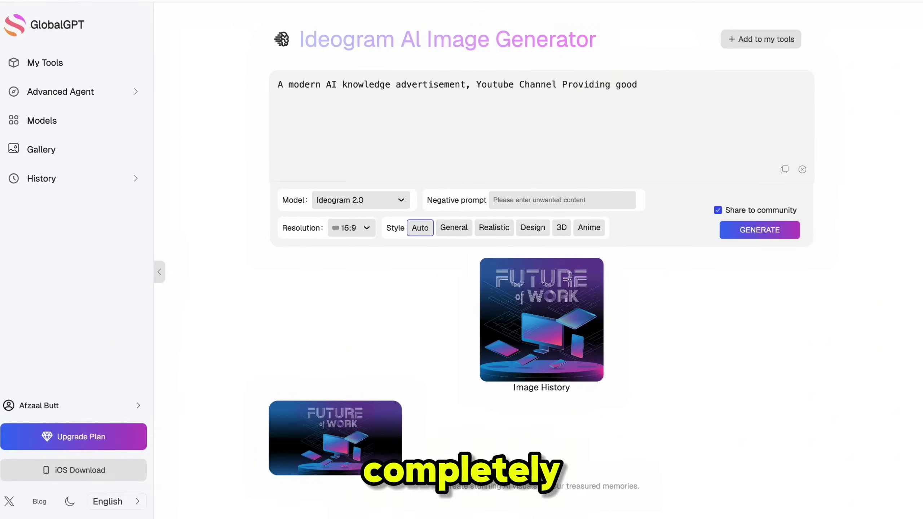
pyautogui.write(' and valuable knwledge and awareness about AI Tools, Youtube channel Name Pro Secret')
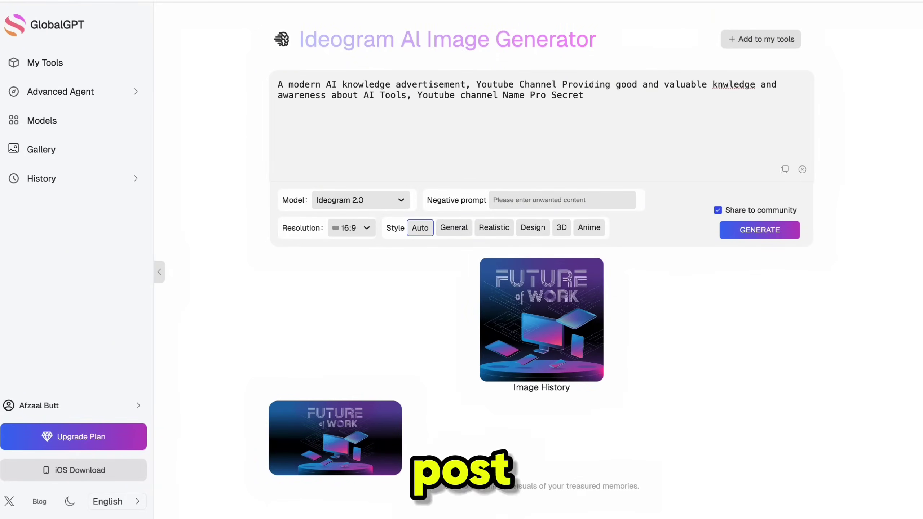
pyautogui.write(', Bold Style typographic saying " Learn AI "')
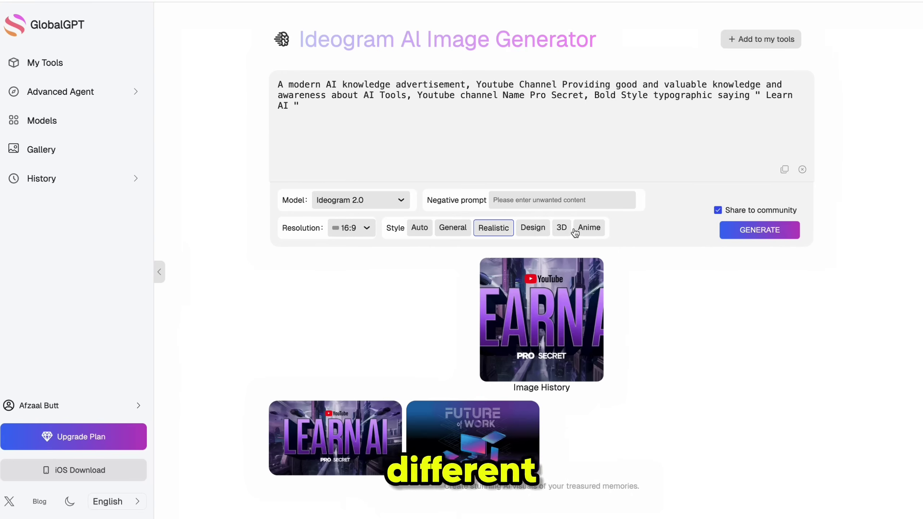
# - Generate the Learn AI poster in Ideogram's Anime style
pyautogui.click(589, 229)
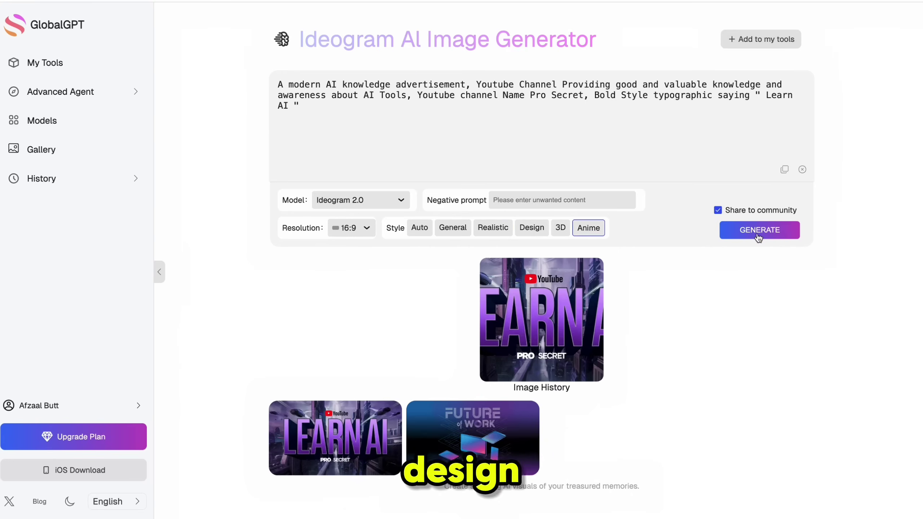
pyautogui.click(758, 232)
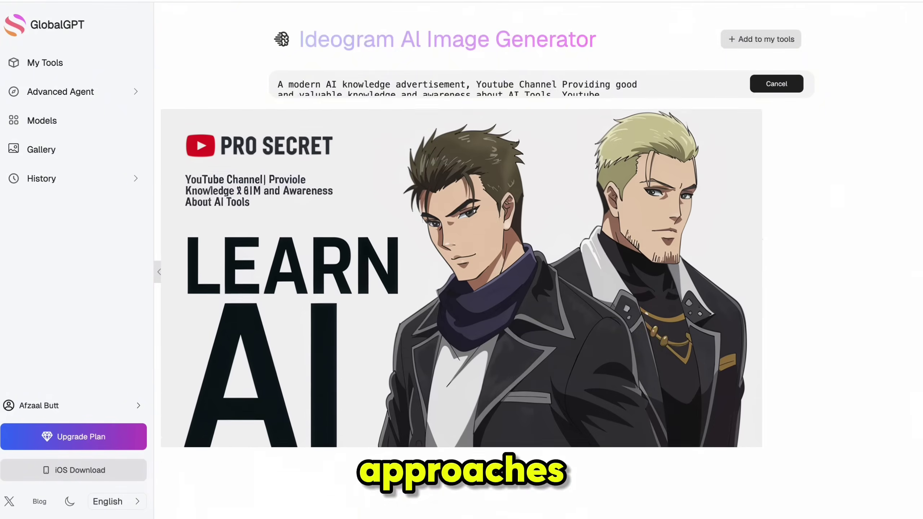
pyautogui.scroll(-1, 462, 269)
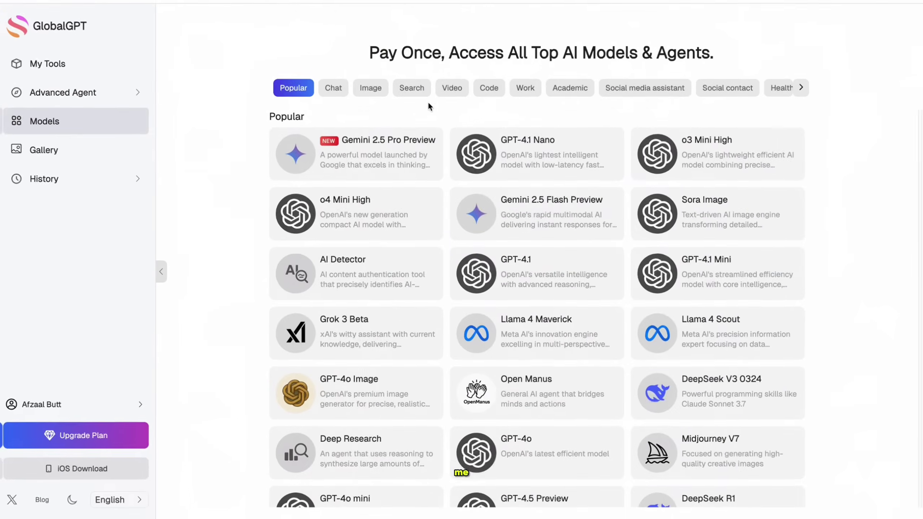
# - Open the Luma video generator from the Video models and paste the prepared video prompt
pyautogui.click(451, 92)
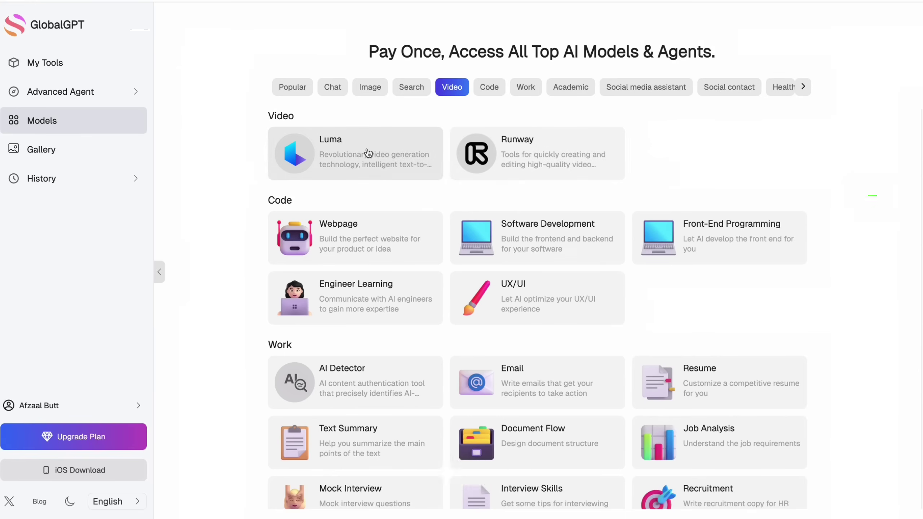
pyautogui.click(367, 149)
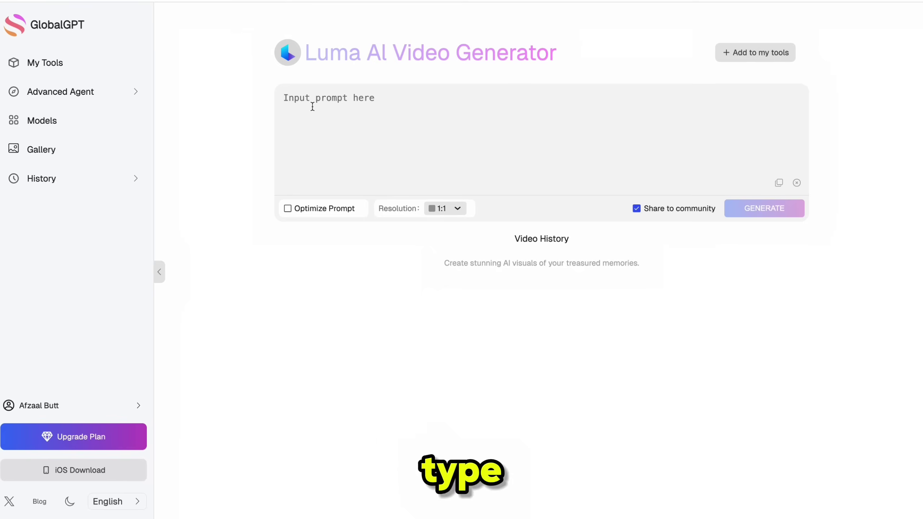
pyautogui.click(299, 105)
pyautogui.write('Cinematic drone shot flying through a breathtaking futuristic city at sunset — towering neon-lit skyscrapers with sleek, high-tech architecture, reflective glass surfaces glowing in warm orange and pink hues of the setting sun, flying cars zipping through the air, ambient fog between buildings, lens flare, cinematic depth of field, ultra-realistic lighting, epic sci-fi atmosphere — 8K, wide-angle, cinematic composition, Unreal Engine render')
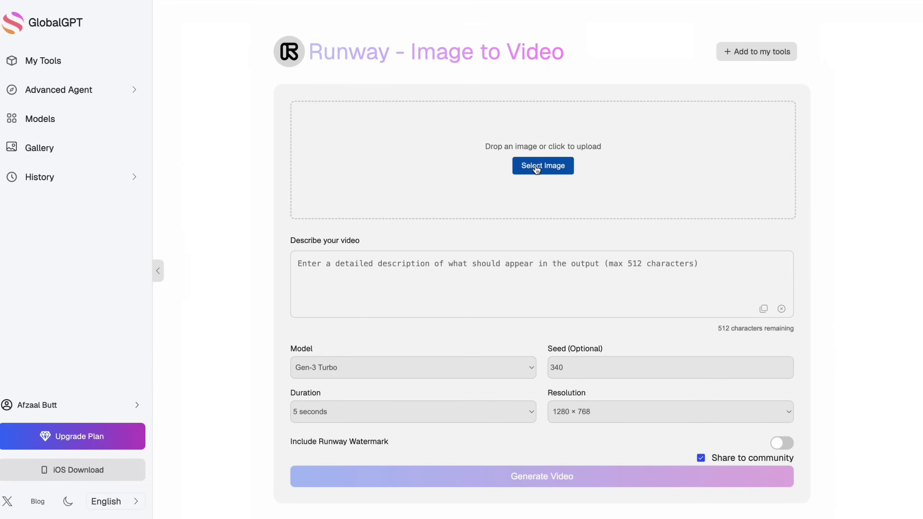
# - Animate the city image in Runway using the pasted cinematic drone-shot prompt
pyautogui.click(536, 169)
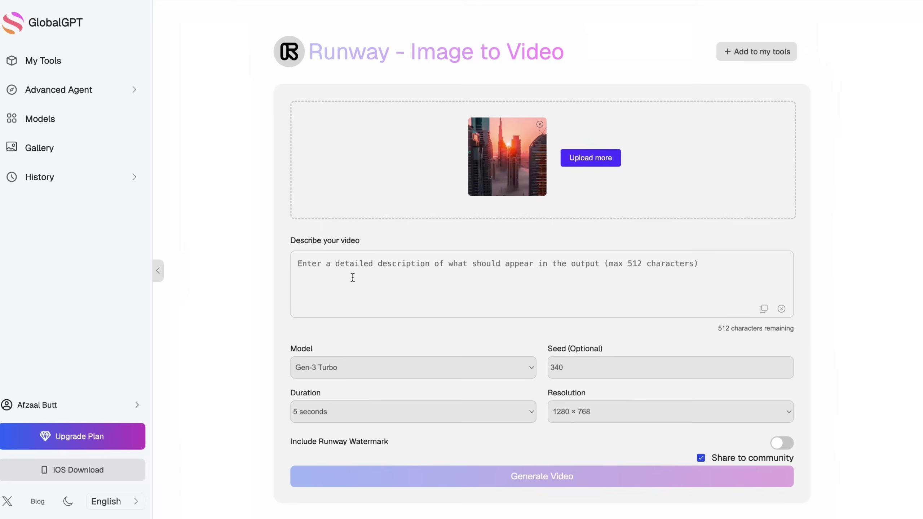
pyautogui.click(351, 278)
pyautogui.write('Cinematic drone shot flying through a breathtaking futuristic city at sunset — towering neon-lit skyscrapers with sleek, high-tech architecture, reflective glass surfaces glowing in warm orange and pink hues of the setting sun, flying cars zipping through the air, ambient fog between buildings, lens flare, cinematic depth of field, ultra-realistic lighting, epic sci-fi atmosphere — 8K, wide-angle, cinematic composition, Unreal Engine render"')
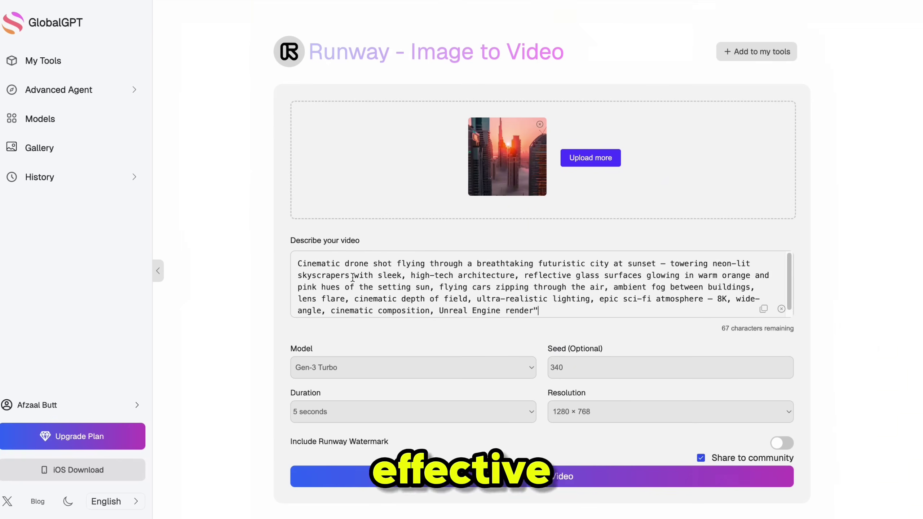
pyautogui.click(535, 485)
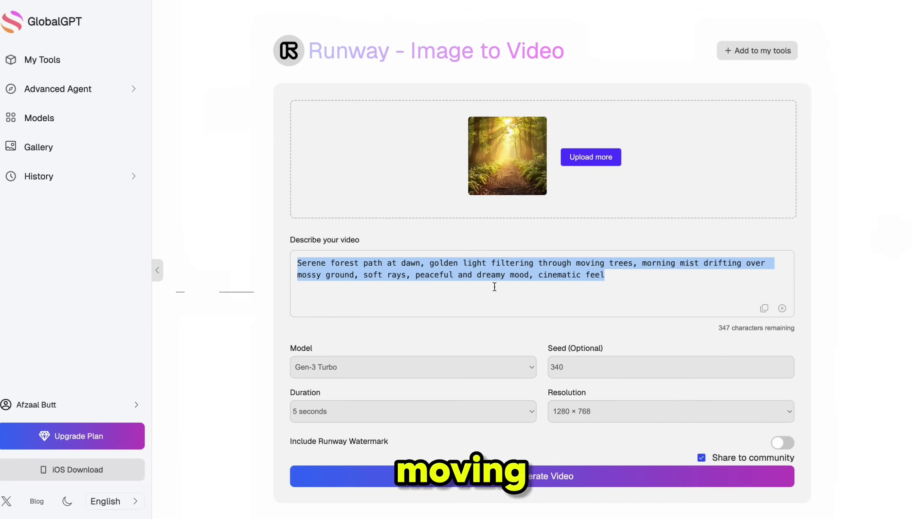
# - Scroll through the Runway example with the sunlit forest-path image and its prompt
pyautogui.scroll(-2, 529, 369)
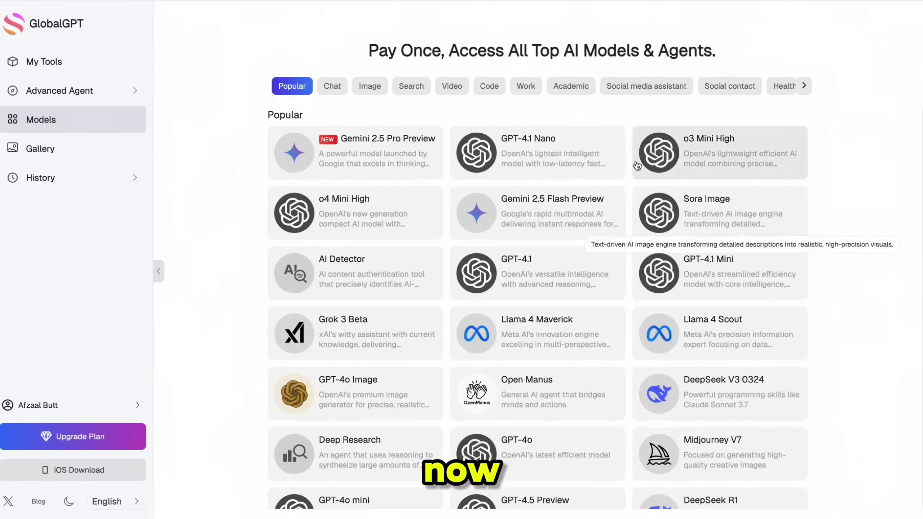
# - Load a Midjourney V7 image into Runway with the prompt 'add gentle floating movement to the books, swirling magical particles'
pyautogui.click(370, 86)
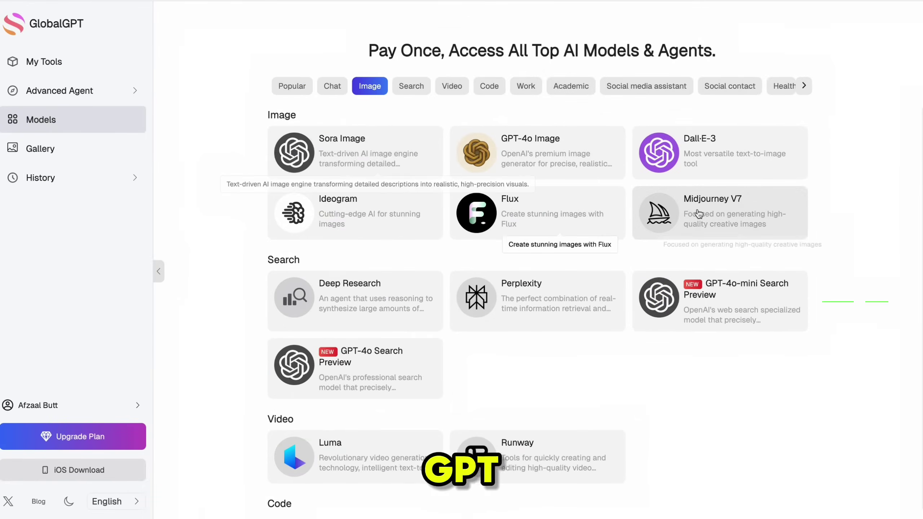
pyautogui.click(697, 211)
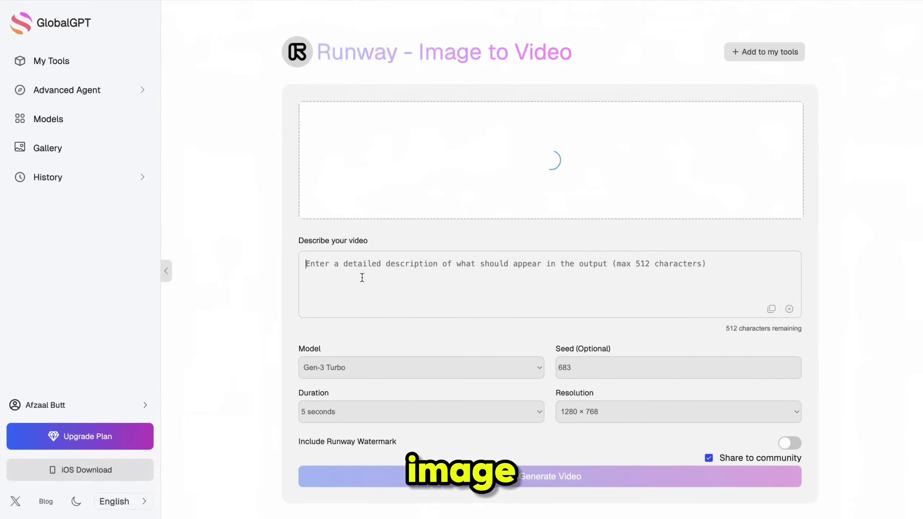
pyautogui.click(362, 277)
pyautogui.write('add genet')
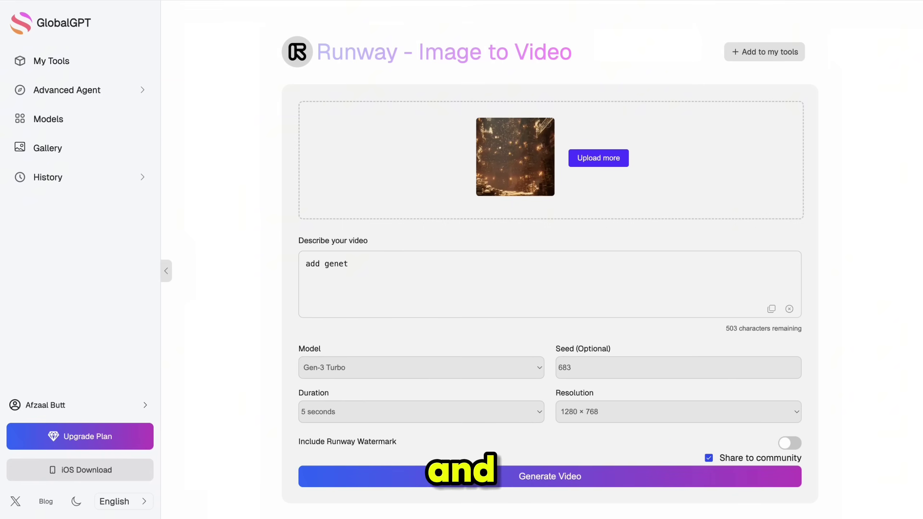
pyautogui.hotkey('ctrl', 'a')
pyautogui.press('BackSpace')
pyautogui.write('add gentle floating movement to the books swirling magical particles subtle light rays shifting through the scene soloft camera')
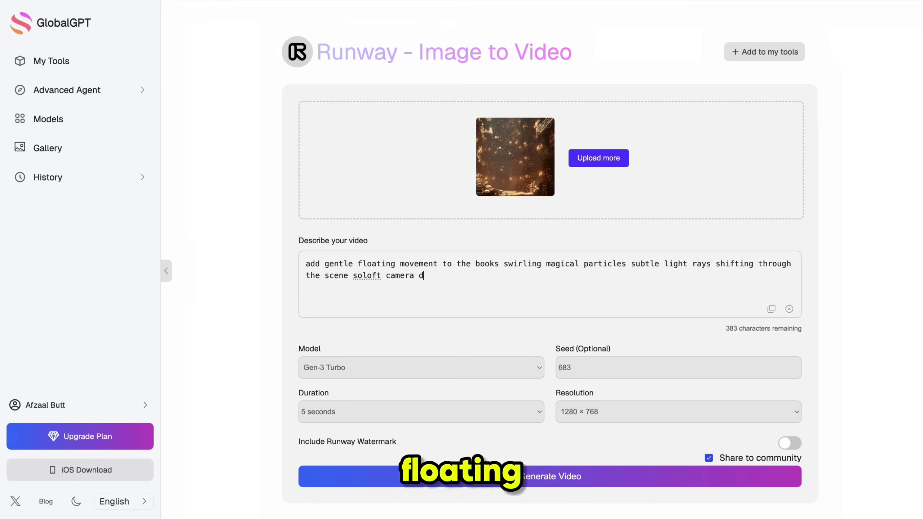
pyautogui.rightClick(374, 276)
pyautogui.press('Escape')
pyautogui.scroll(-2, 418, 305)
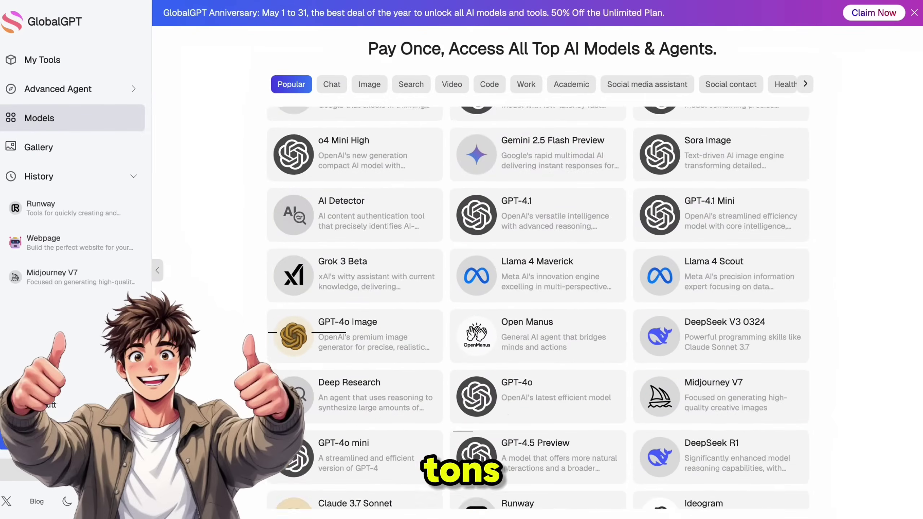
pyautogui.scroll(-20, 538, 306)
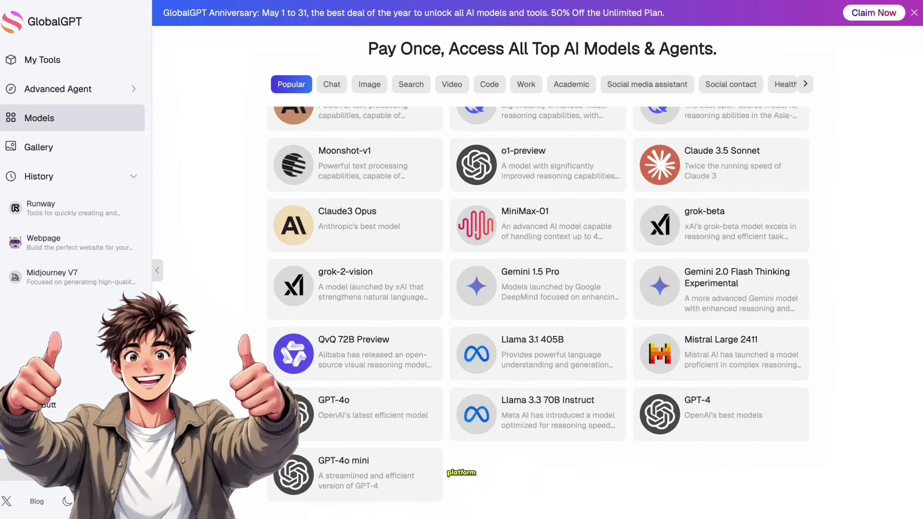
pyautogui.scroll(-20, 537, 305)
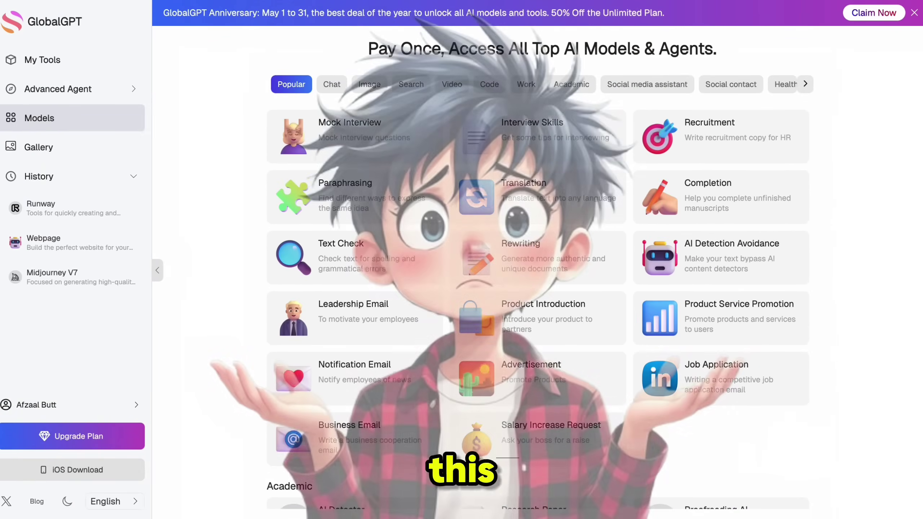
pyautogui.scroll(-20, 538, 306)
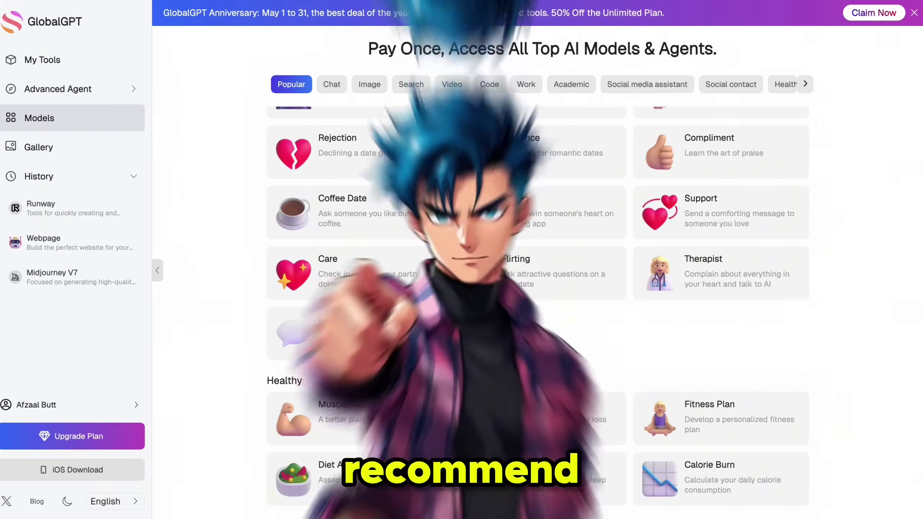
pyautogui.scroll(-20, 538, 306)
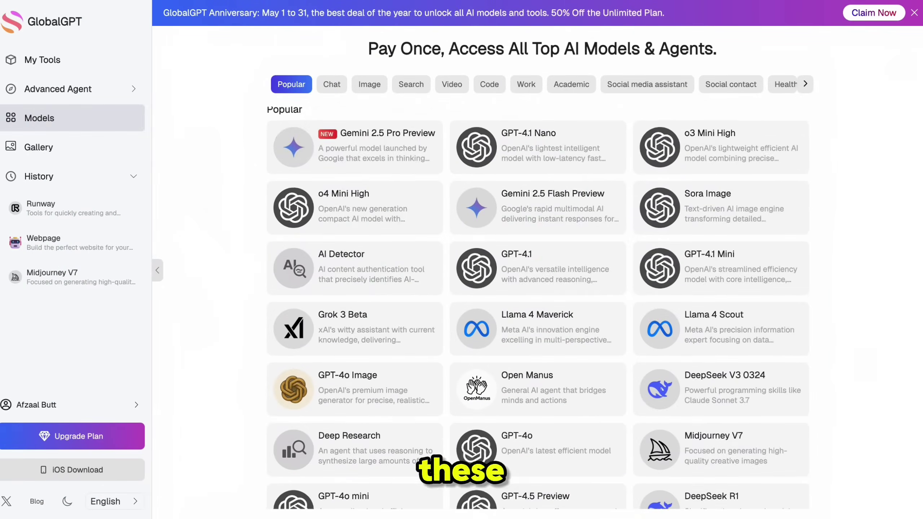
pyautogui.scroll(-10, 537, 291)
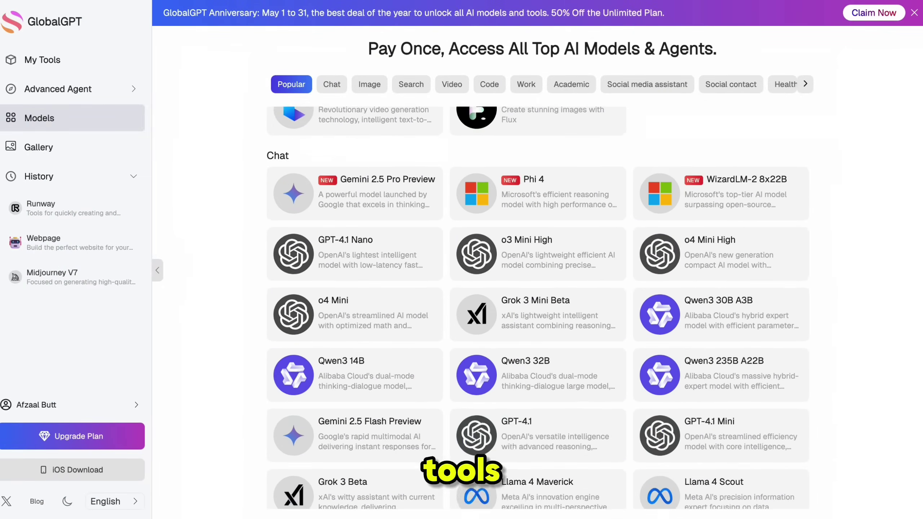
pyautogui.scroll(-15, 538, 291)
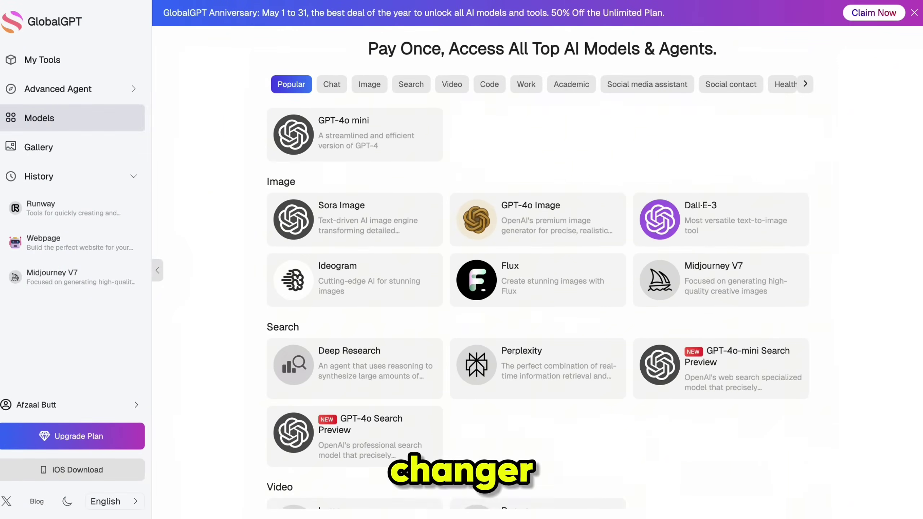
pyautogui.scroll(-15, 537, 291)
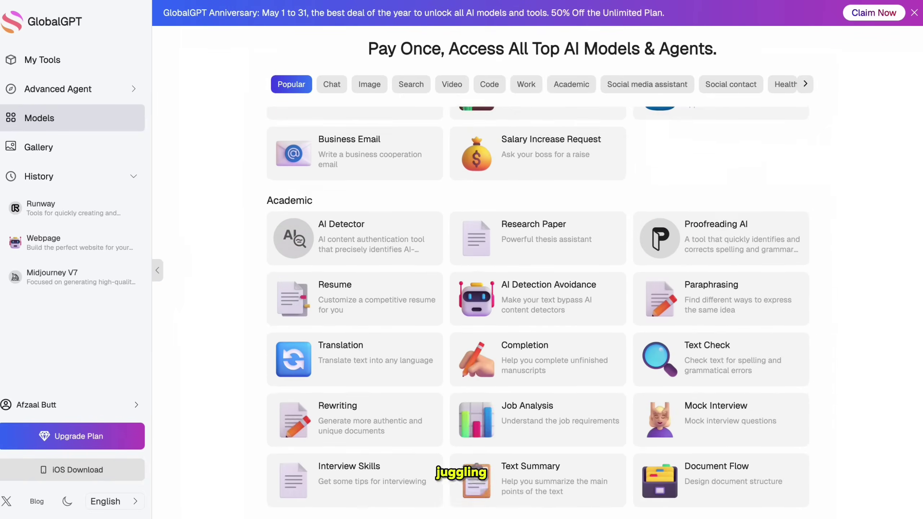